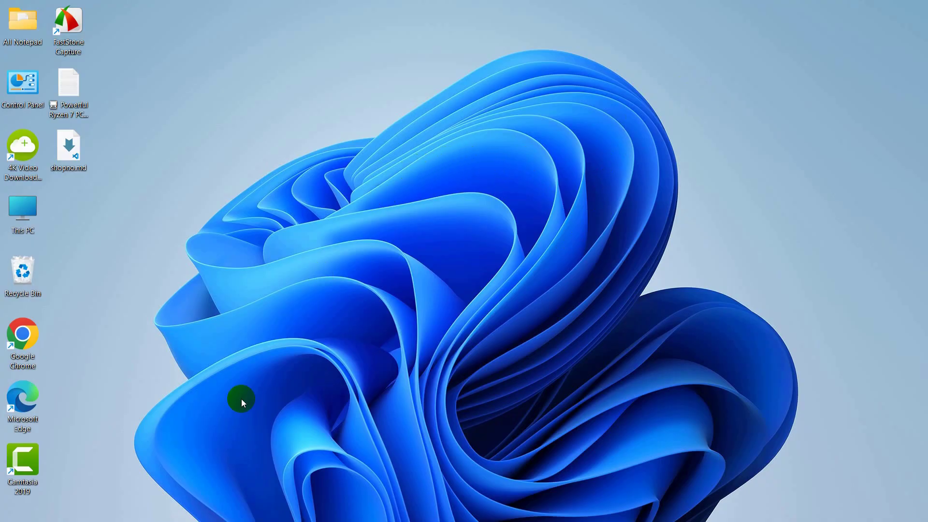
# Open Command Prompt via search, run node -v and copy the reported version v21.6.1.
pyautogui.moveTo(65, 518)
pyautogui.click(66, 504)
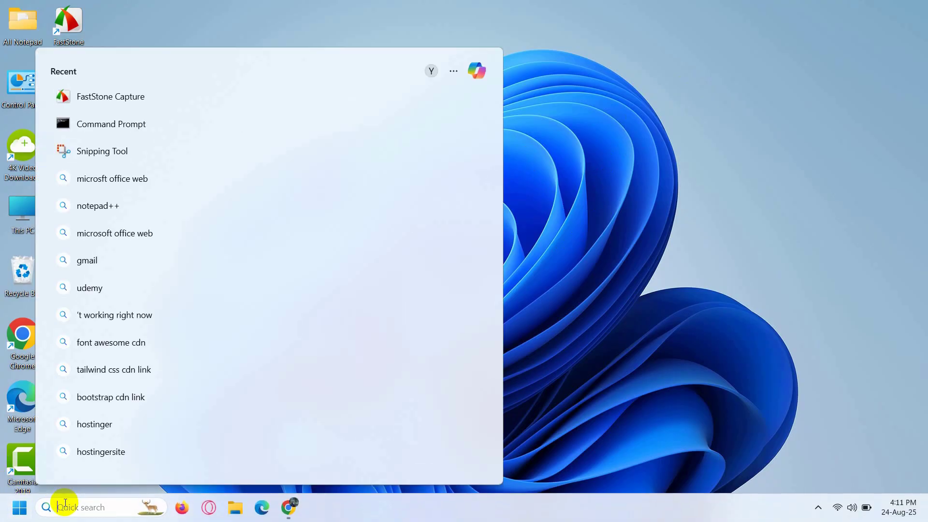
pyautogui.write('cmd')
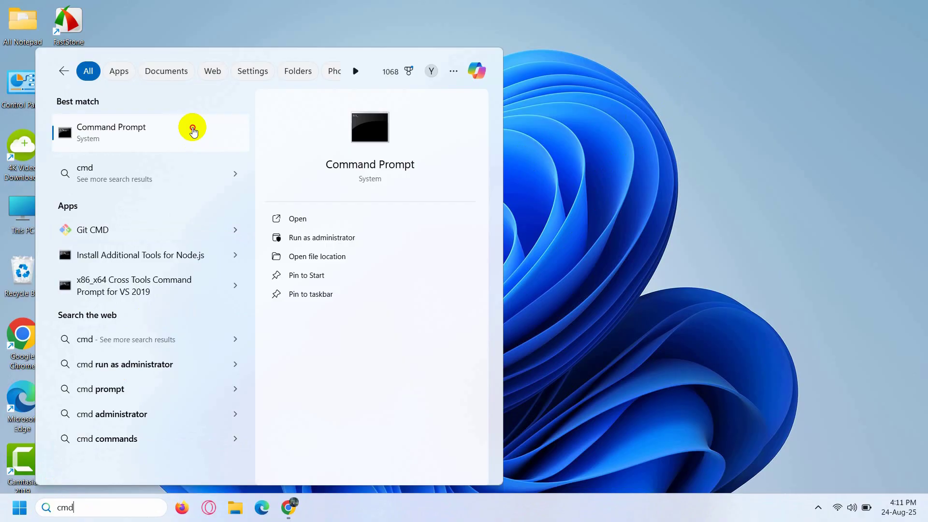
pyautogui.click(192, 129)
pyautogui.scroll(6, 368, 188)
pyautogui.write('node -v')
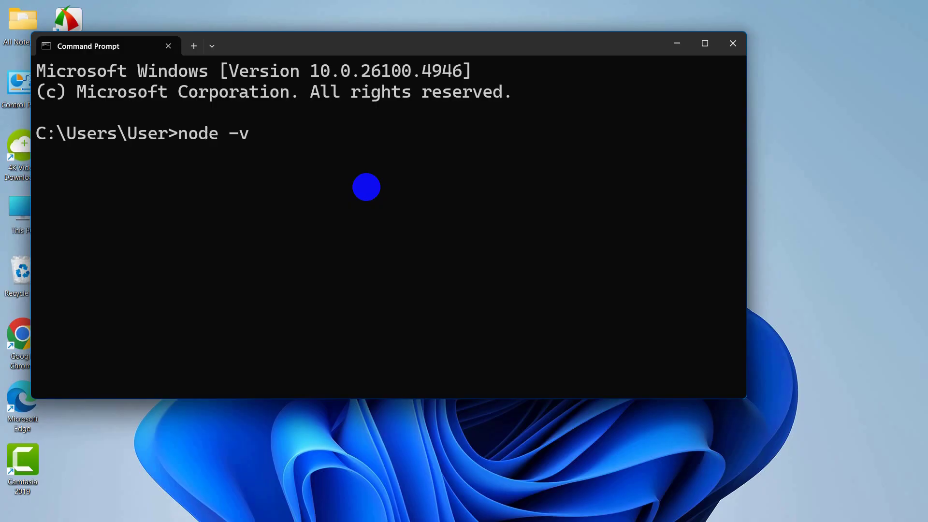
pyautogui.press('Return')
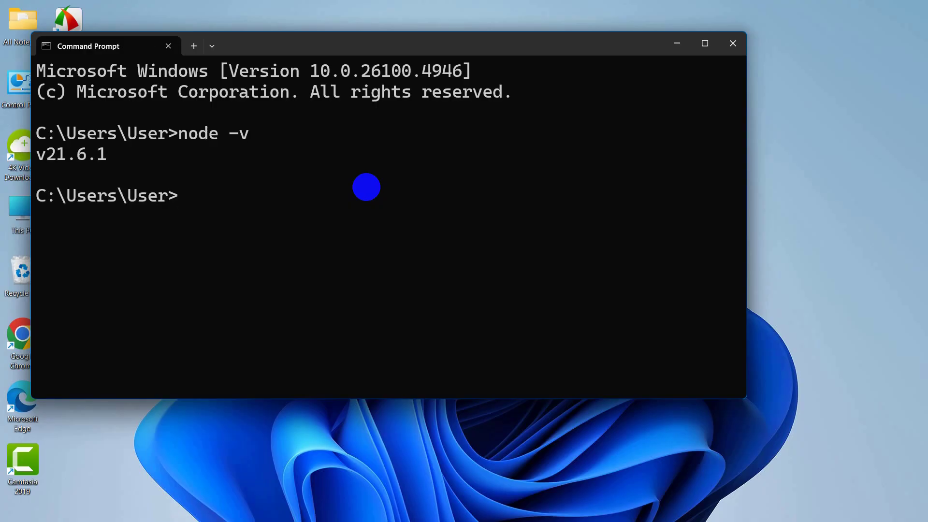
pyautogui.moveTo(37, 153); pyautogui.dragTo(101, 156)
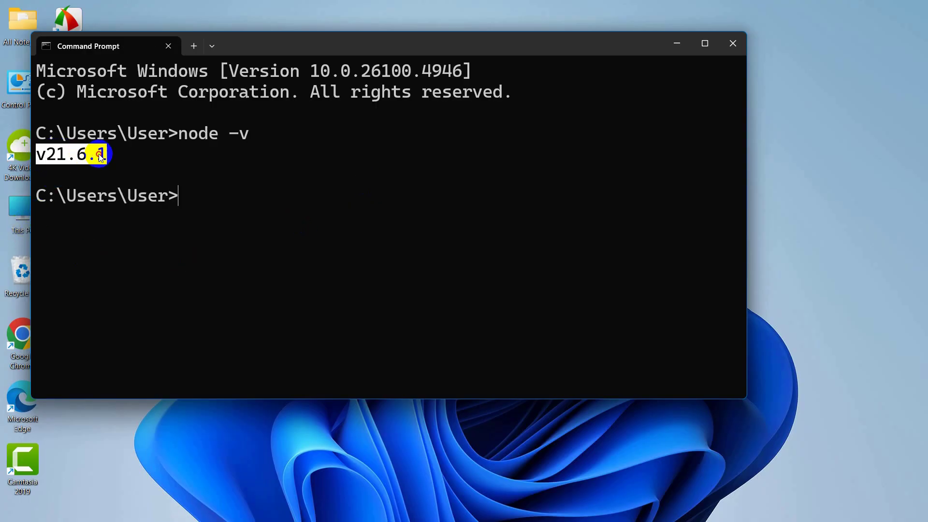
pyautogui.hotkey('ctrl', 'c')
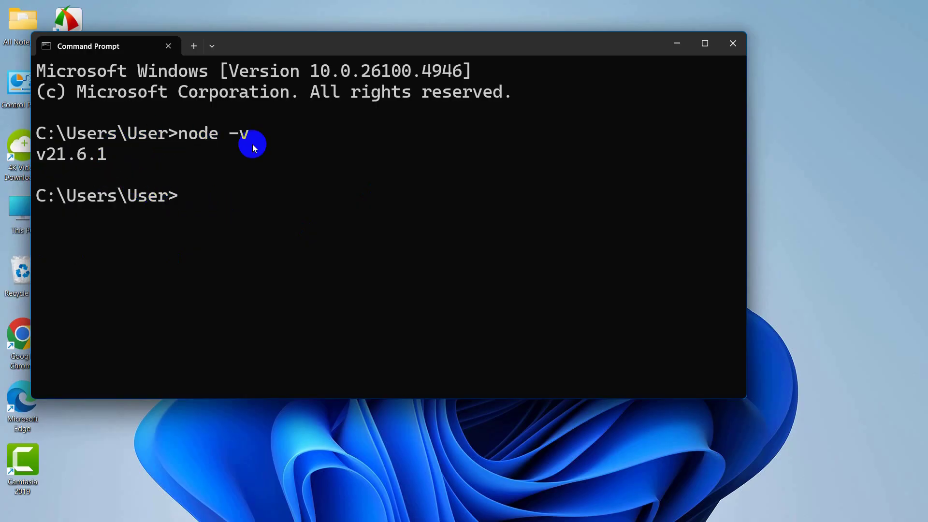
# Minimize the terminal, search 'node js' in Chrome and reach the nodejs.org Download page.
pyautogui.click(677, 43)
pyautogui.moveTo(465, 518)
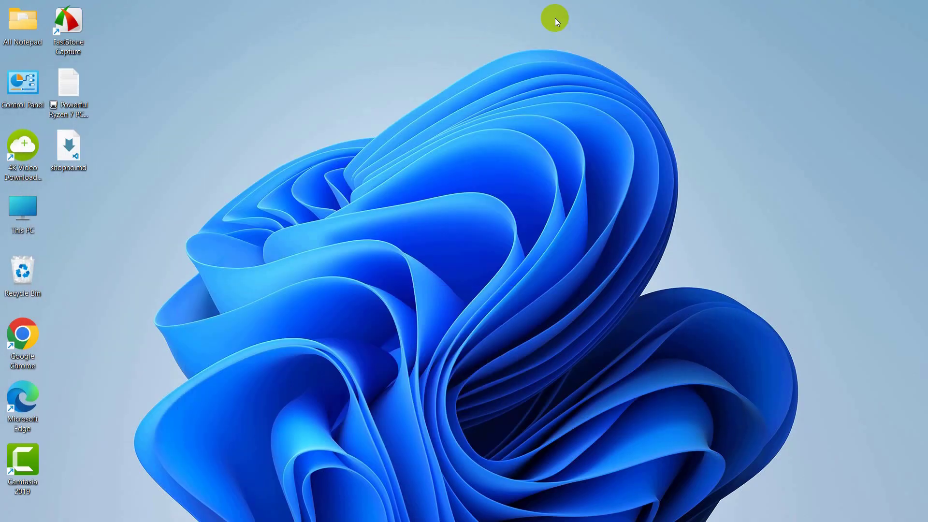
pyautogui.click(290, 510)
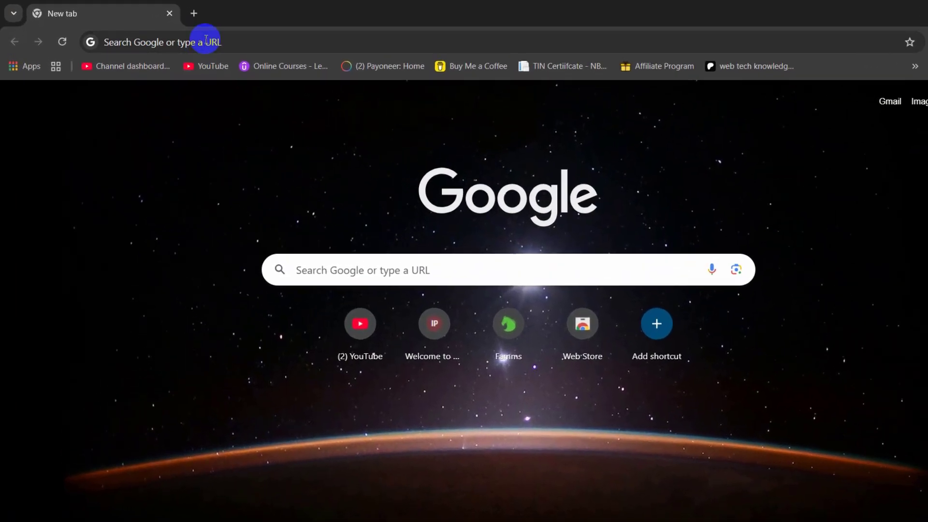
pyautogui.click(207, 41)
pyautogui.write('n')
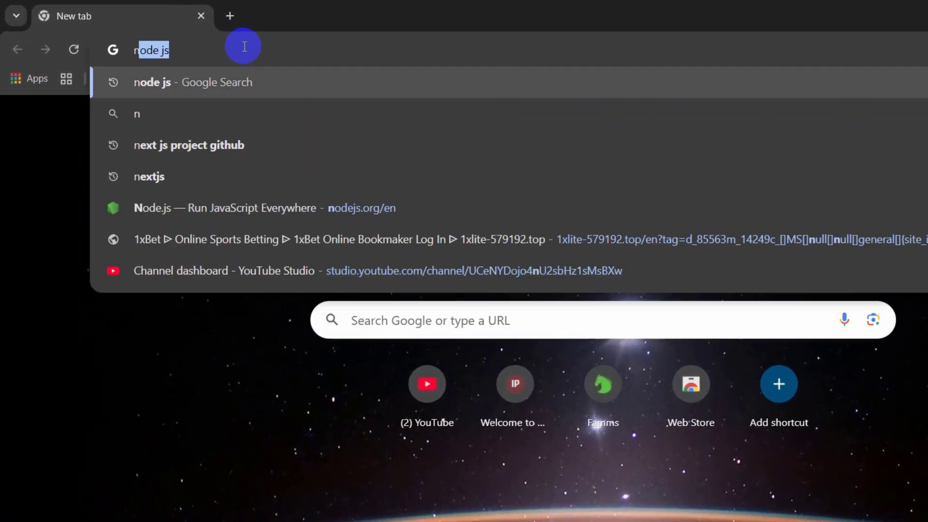
pyautogui.write('ode js')
pyautogui.press('Return')
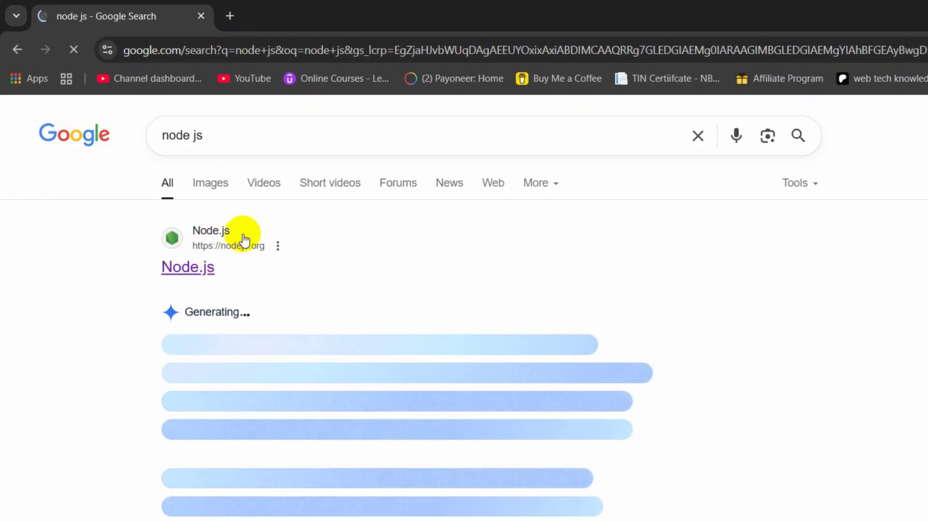
pyautogui.click(188, 280)
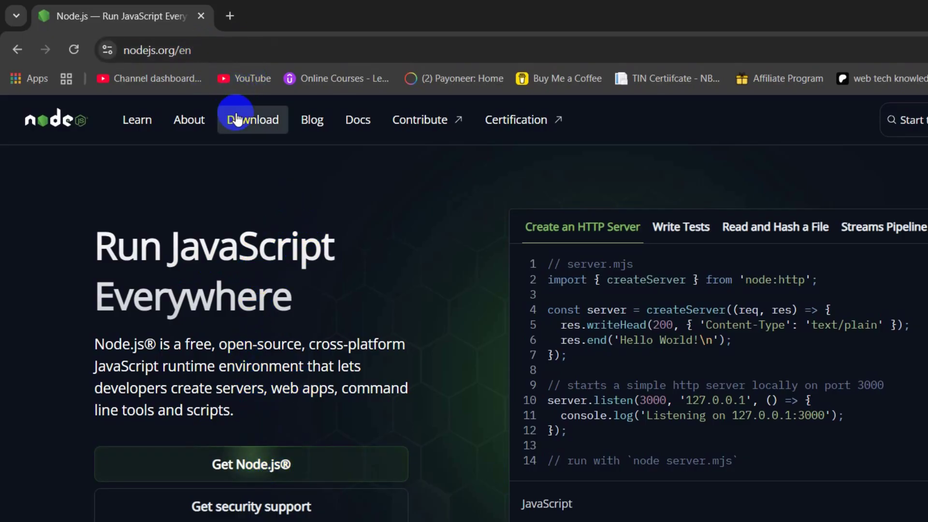
pyautogui.click(254, 121)
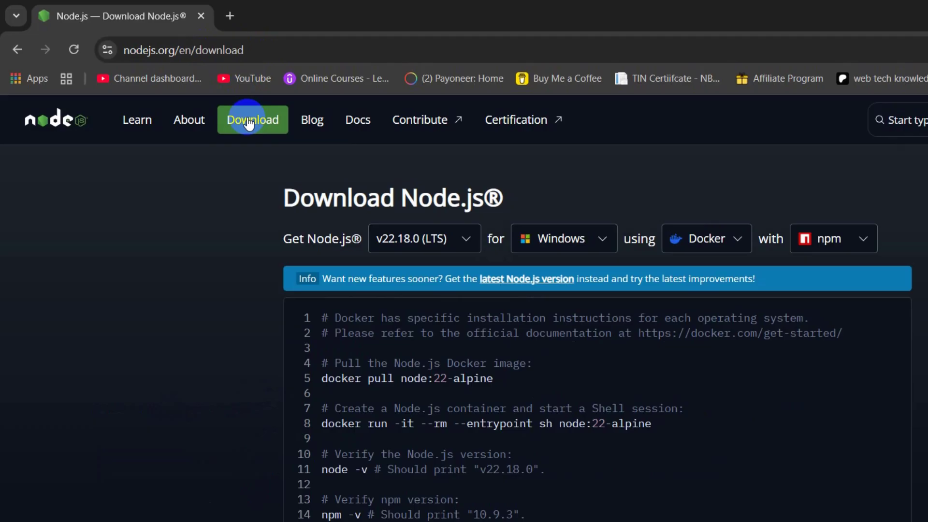
# Keep v22.18.0 (LTS), Windows and x64, and download the Windows Installer (.msi).
pyautogui.click(446, 243)
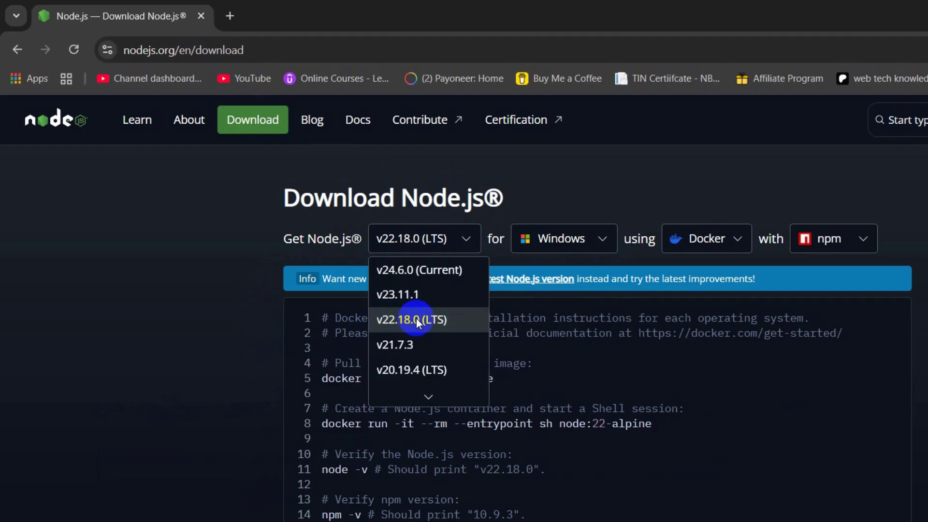
pyautogui.click(433, 320)
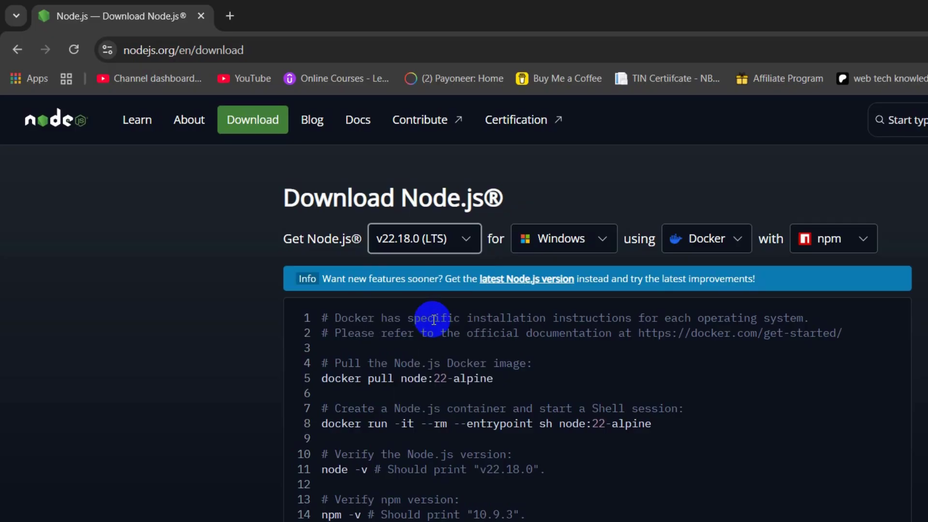
pyautogui.scroll(-3, 431, 316)
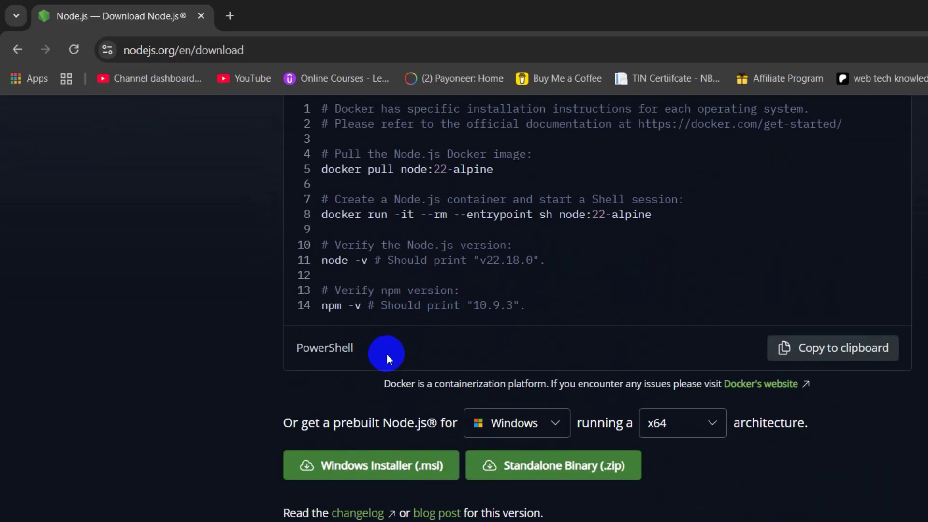
pyautogui.scroll(-1, 381, 368)
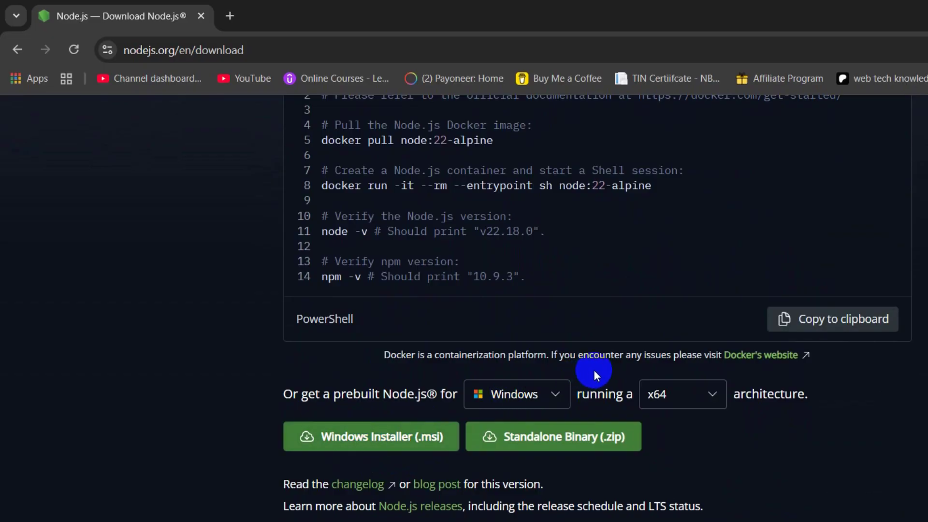
pyautogui.click(558, 397)
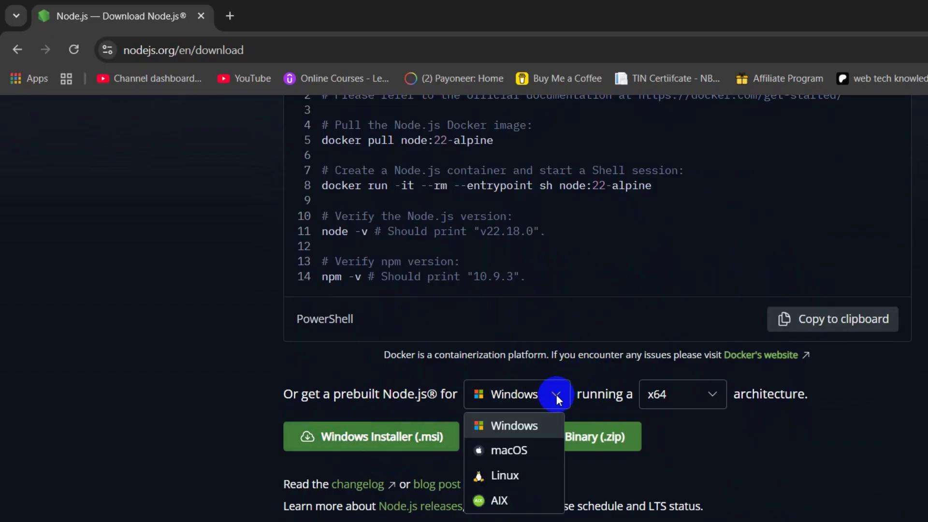
pyautogui.click(556, 397)
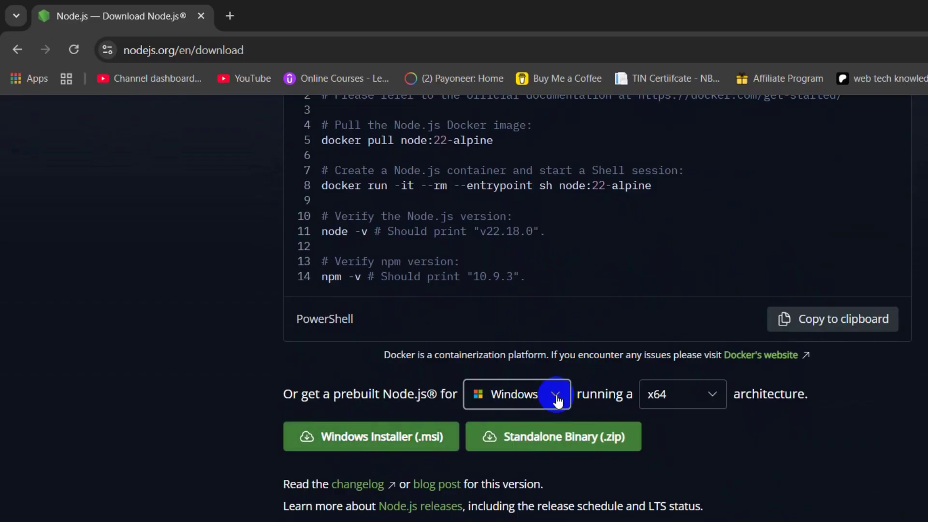
pyautogui.click(717, 396)
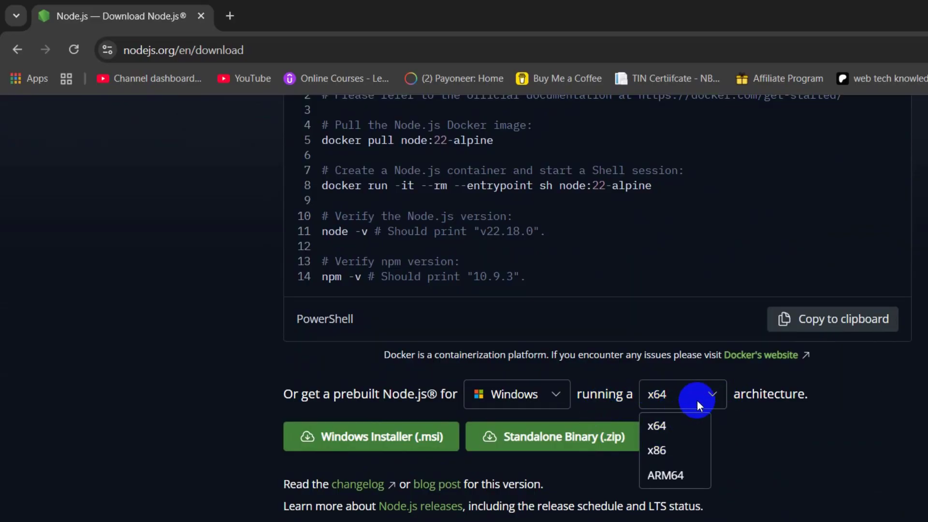
pyautogui.click(719, 392)
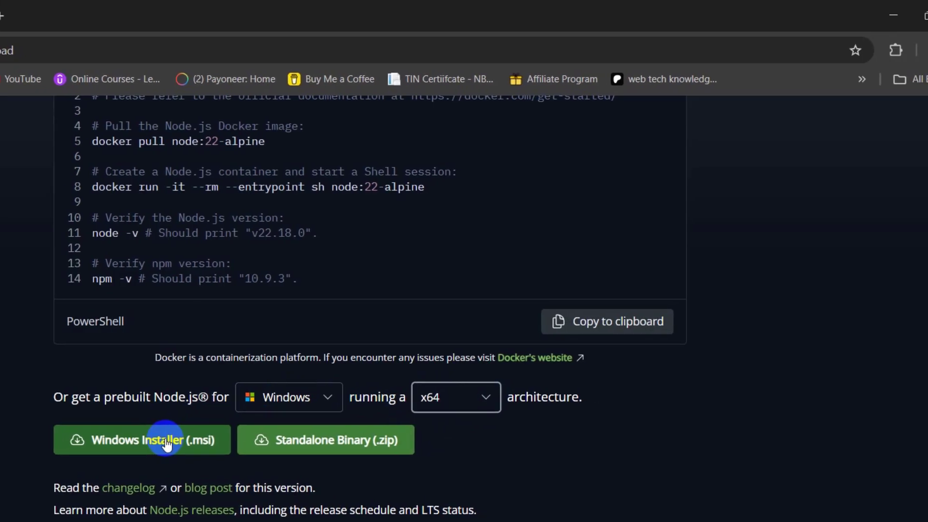
pyautogui.click(190, 443)
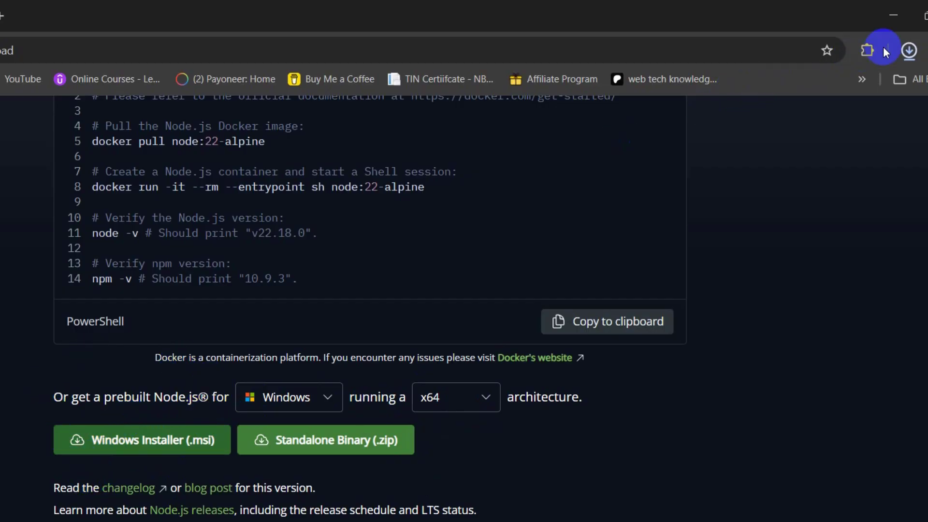
# Run node-v22.18.0-x64.msi from Chrome's downloads list and minimize Chrome.
pyautogui.click(909, 50)
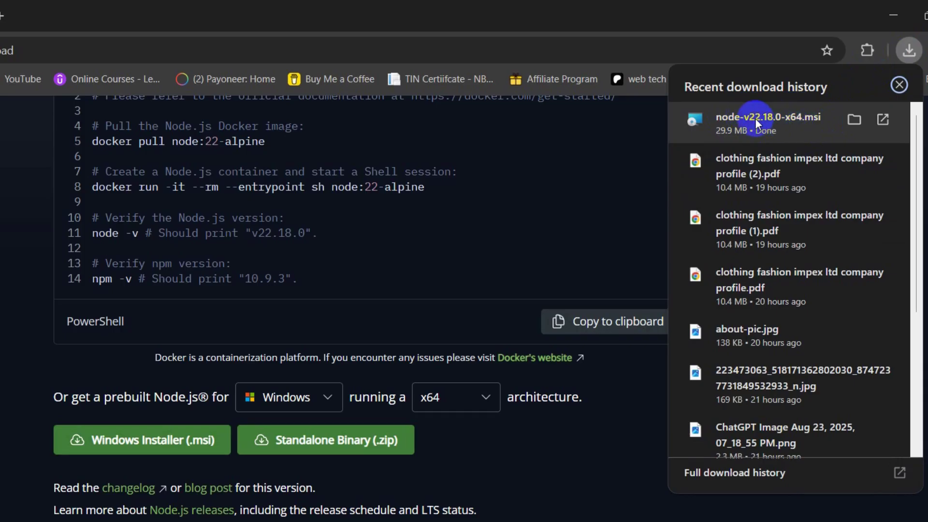
pyautogui.click(783, 118)
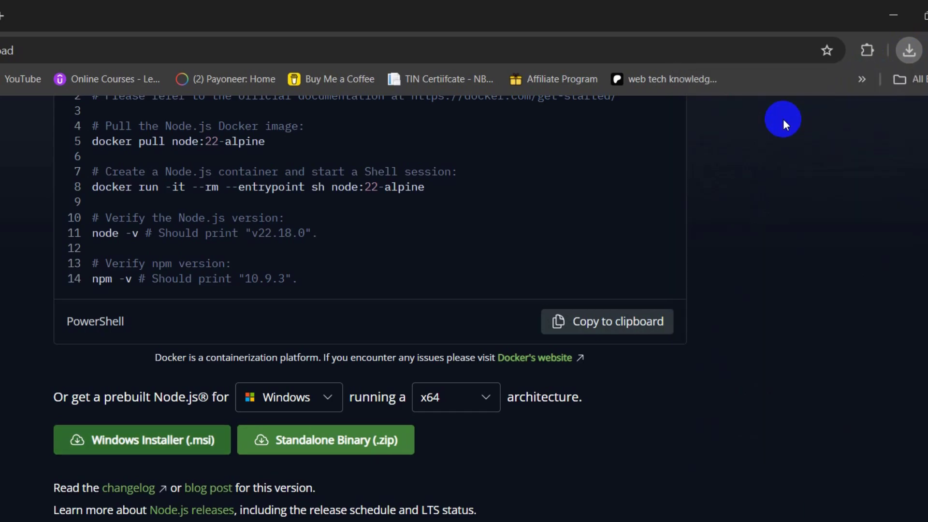
pyautogui.click(890, 23)
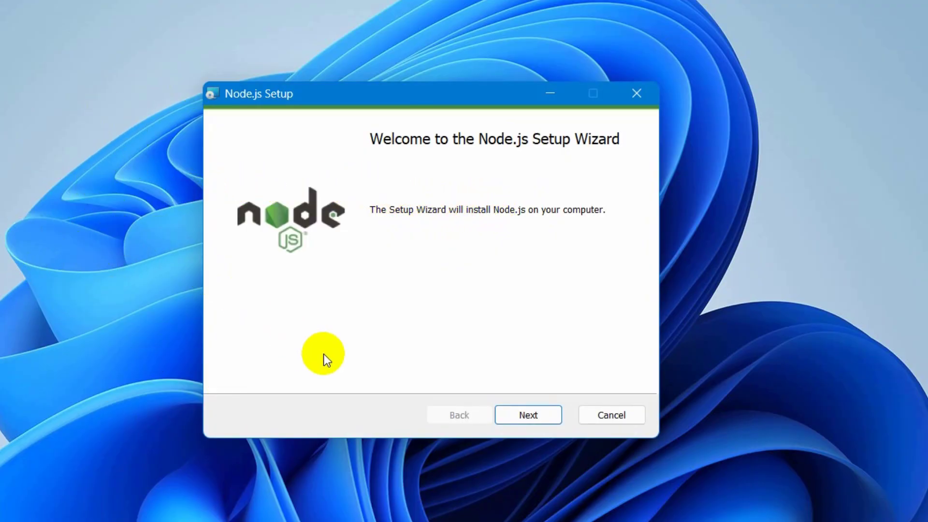
# Accept the license and keep the default folder and features, skipping native build tools.
pyautogui.click(541, 415)
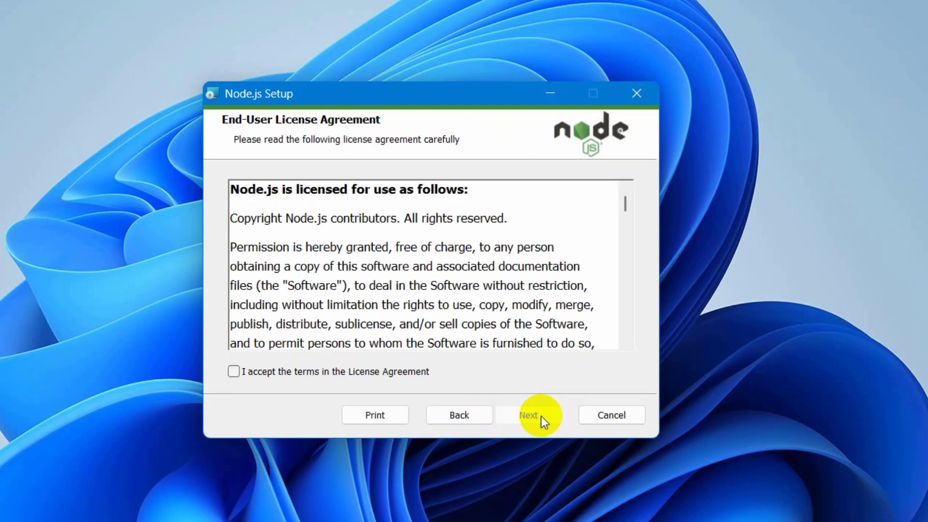
pyautogui.click(253, 371)
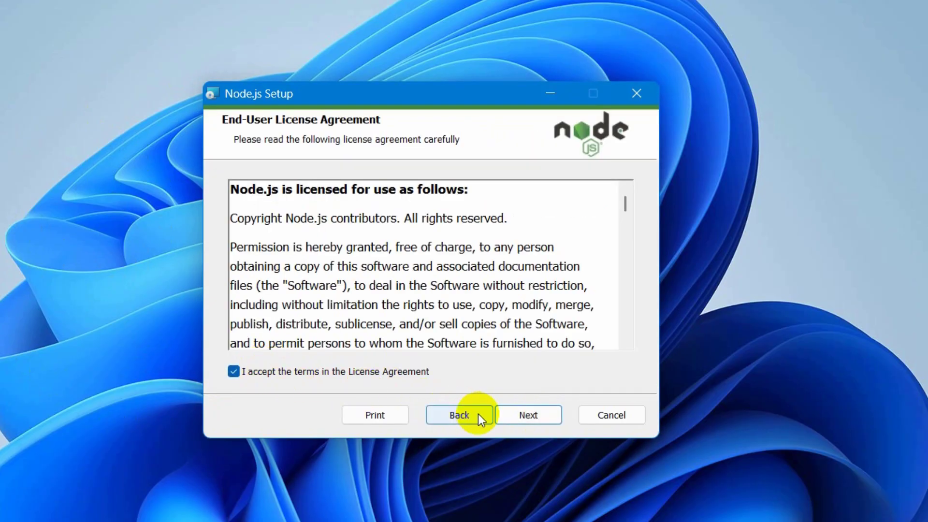
pyautogui.click(524, 413)
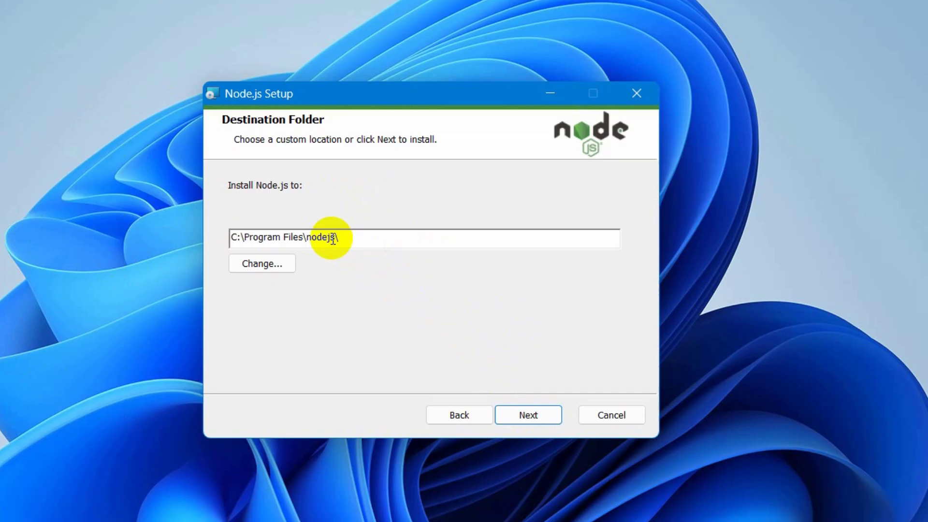
pyautogui.click(521, 419)
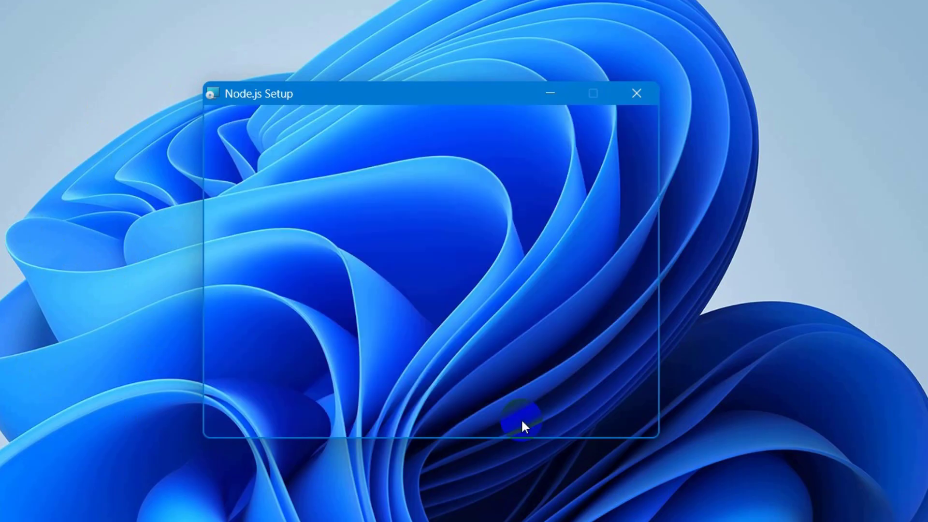
pyautogui.click(529, 421)
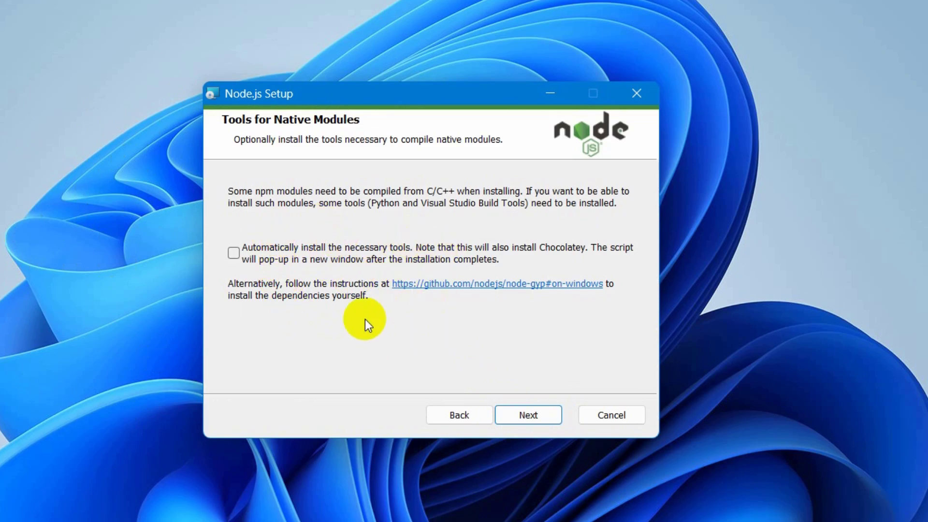
pyautogui.click(553, 413)
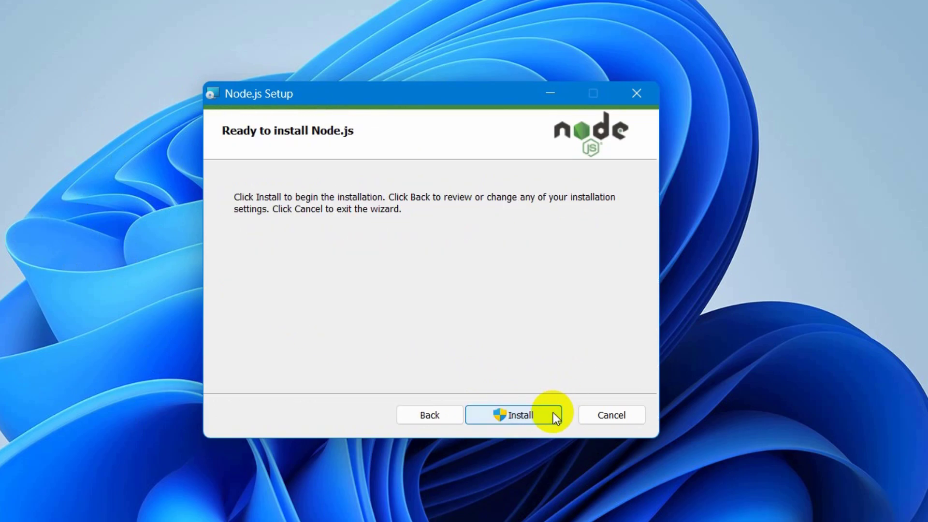
# Install Node.js v22.18.0 and close the wizard once it reports success.
pyautogui.click(547, 418)
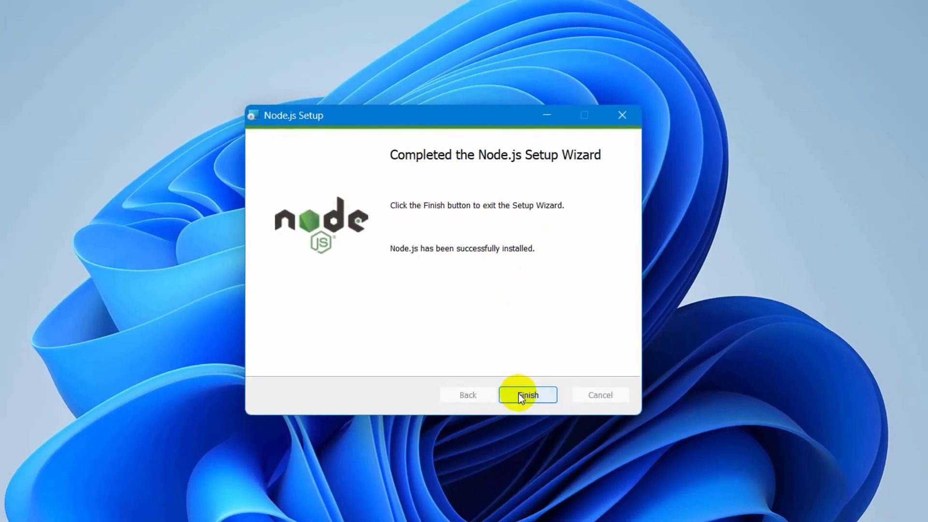
pyautogui.click(509, 401)
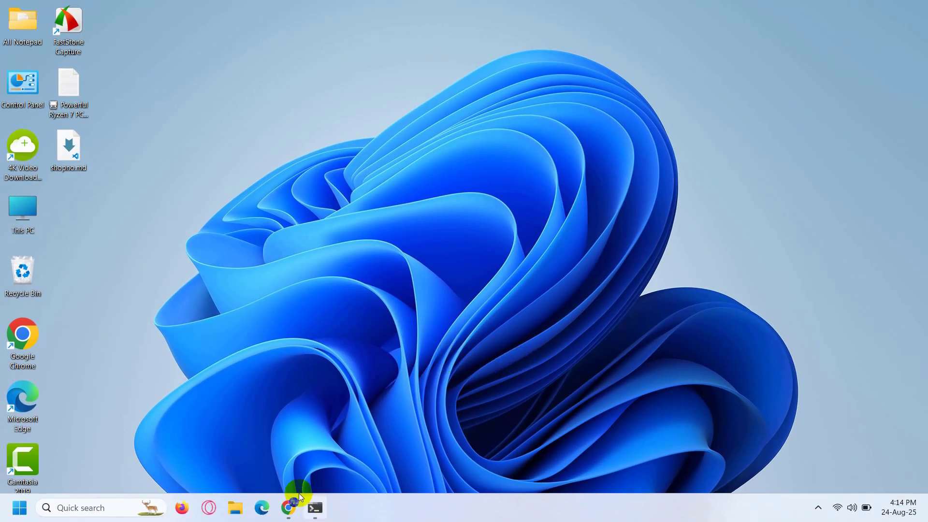
# Rerun node -v, compare the new v22.18.0 with the old v21.6.1, and close Command Prompt.
pyautogui.click(316, 508)
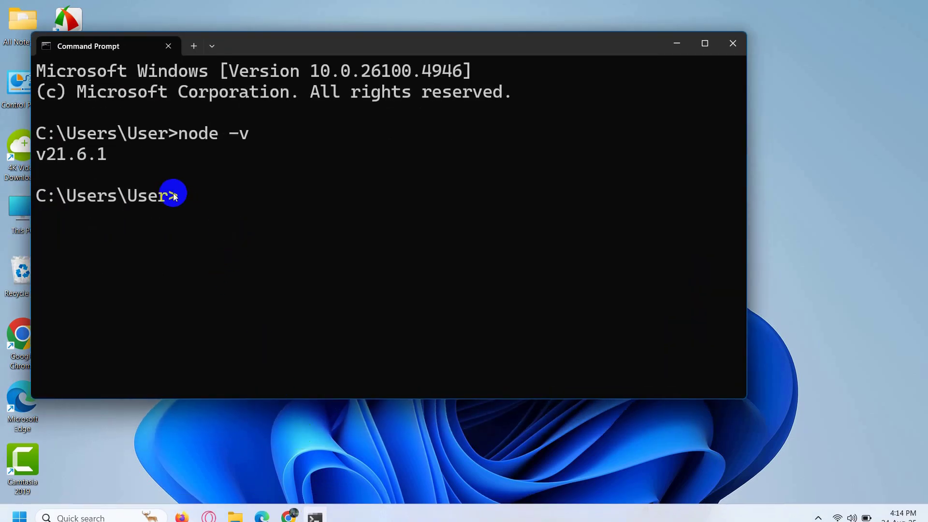
pyautogui.write('no')
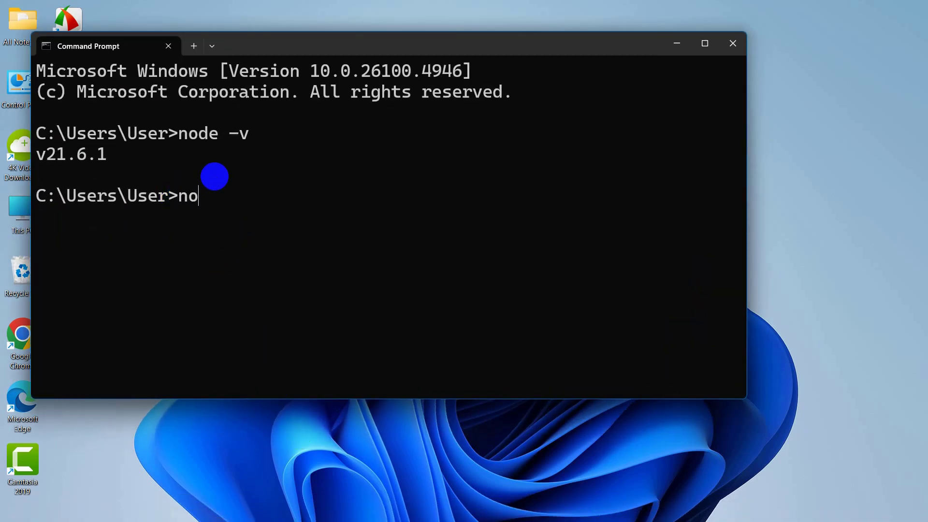
pyautogui.write('de -v')
pyautogui.press('Return')
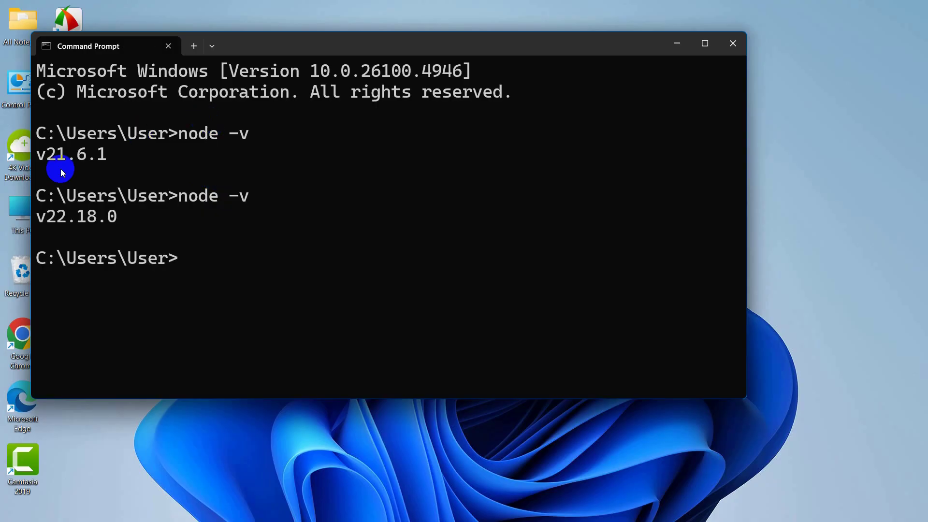
pyautogui.moveTo(39, 213); pyautogui.dragTo(116, 215)
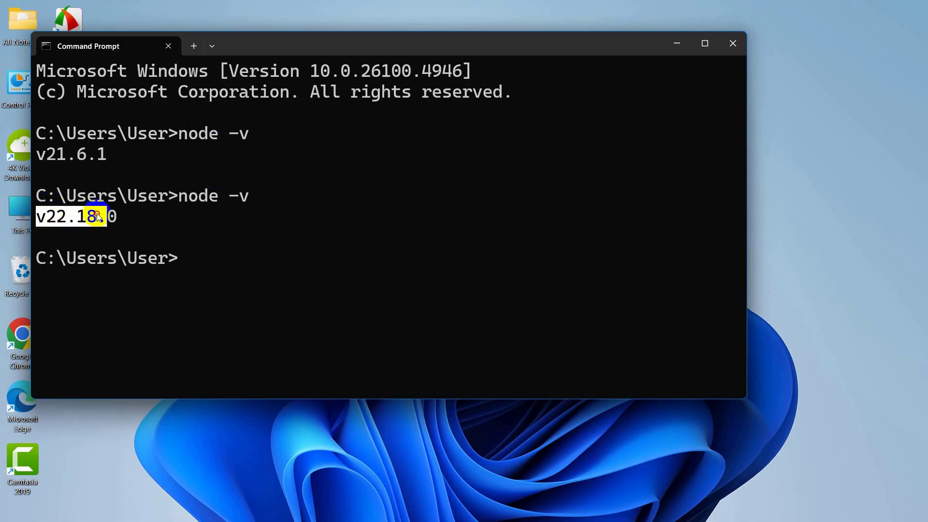
pyautogui.click(84, 210)
pyautogui.moveTo(130, 158); pyautogui.dragTo(34, 158)
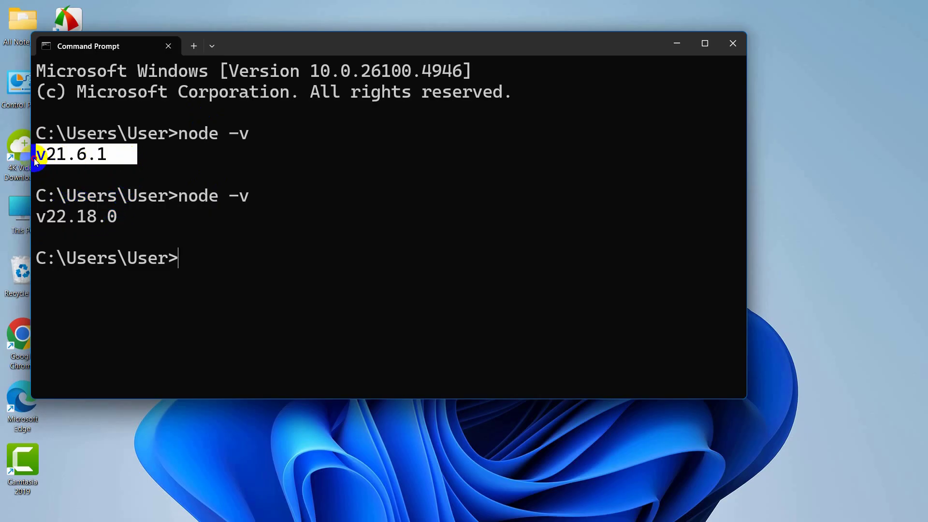
pyautogui.click(141, 160)
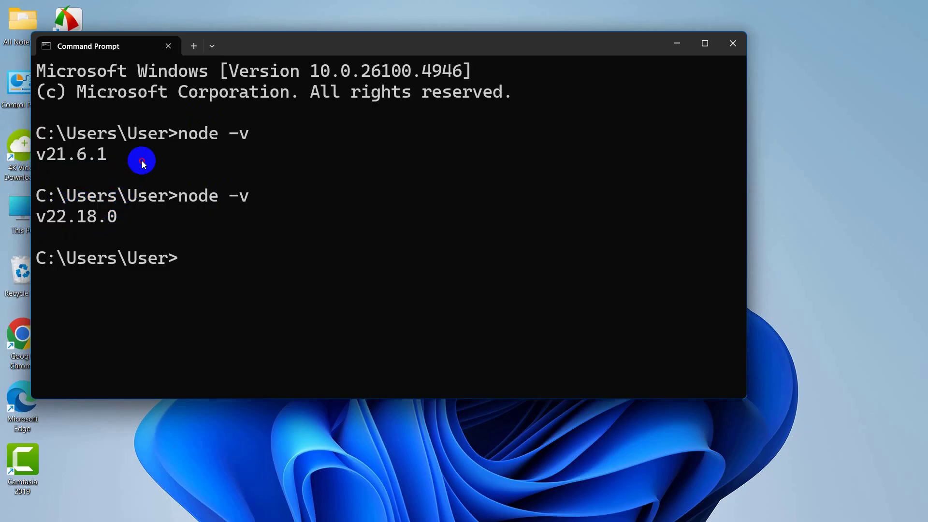
pyautogui.click(736, 44)
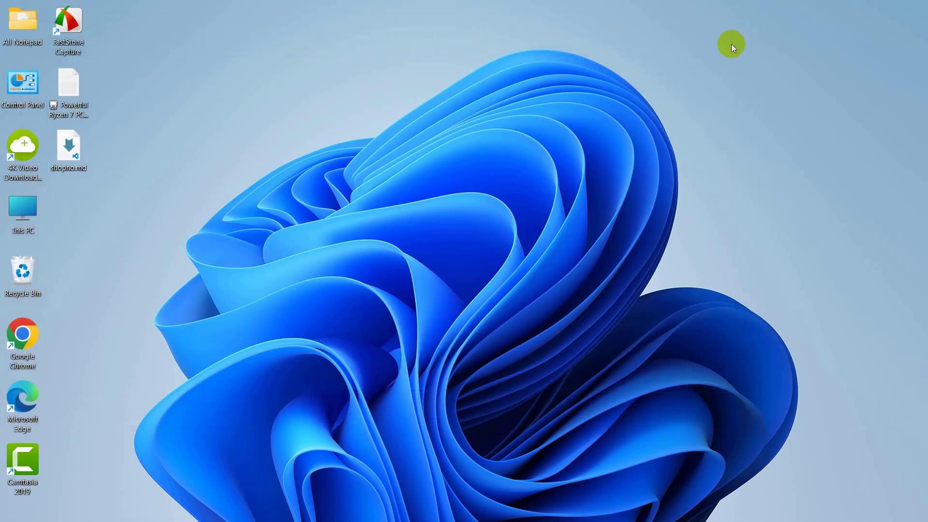